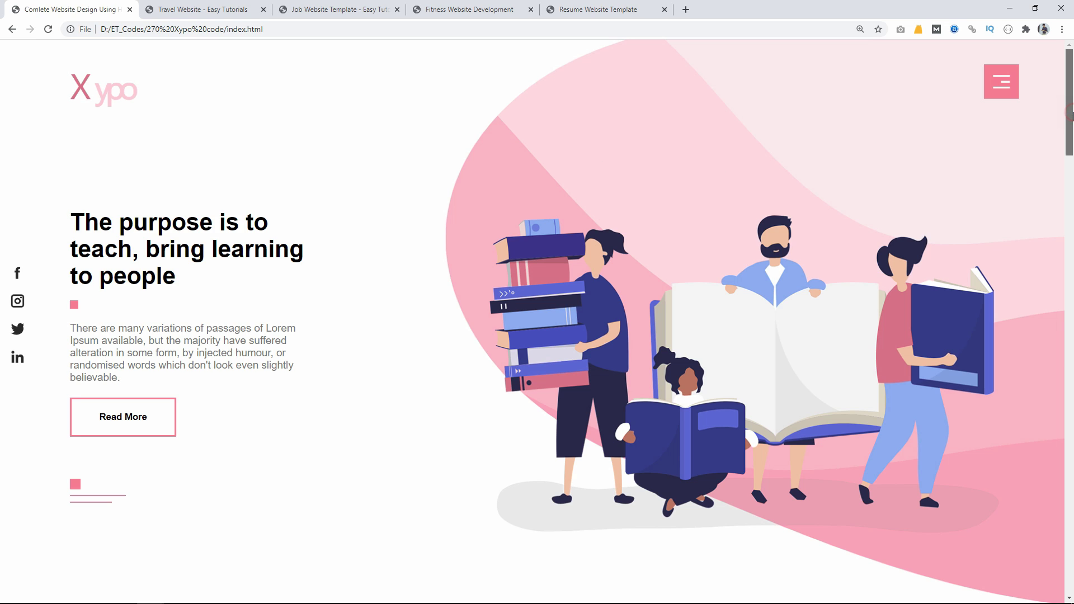
pyautogui.moveTo(1071, 134)
pyautogui.mouseDown()
pyautogui.moveTo(1070, 571)
pyautogui.moveTo(1071, 74)
pyautogui.mouseUp()
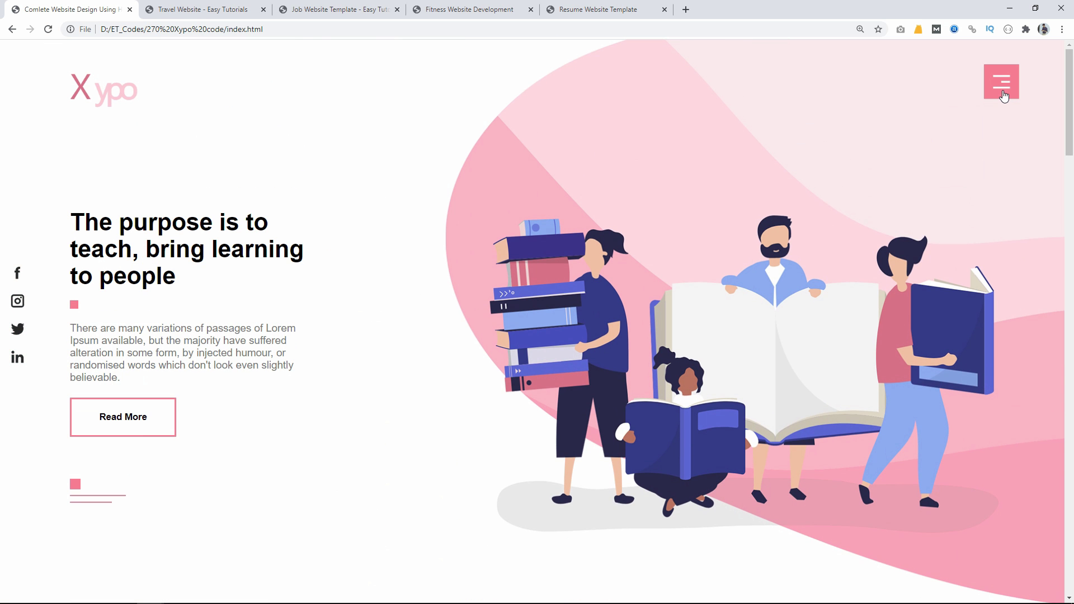
# - Toggle the Xypo side menu, jump to Features, Contact and the header, then close it
pyautogui.click(1003, 96)
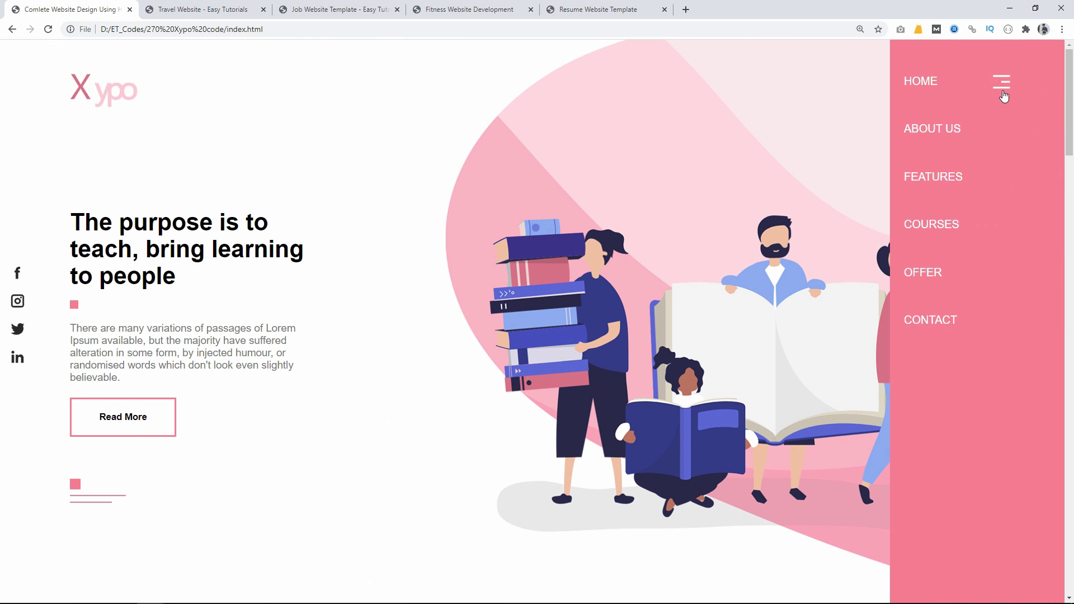
pyautogui.click(1003, 96)
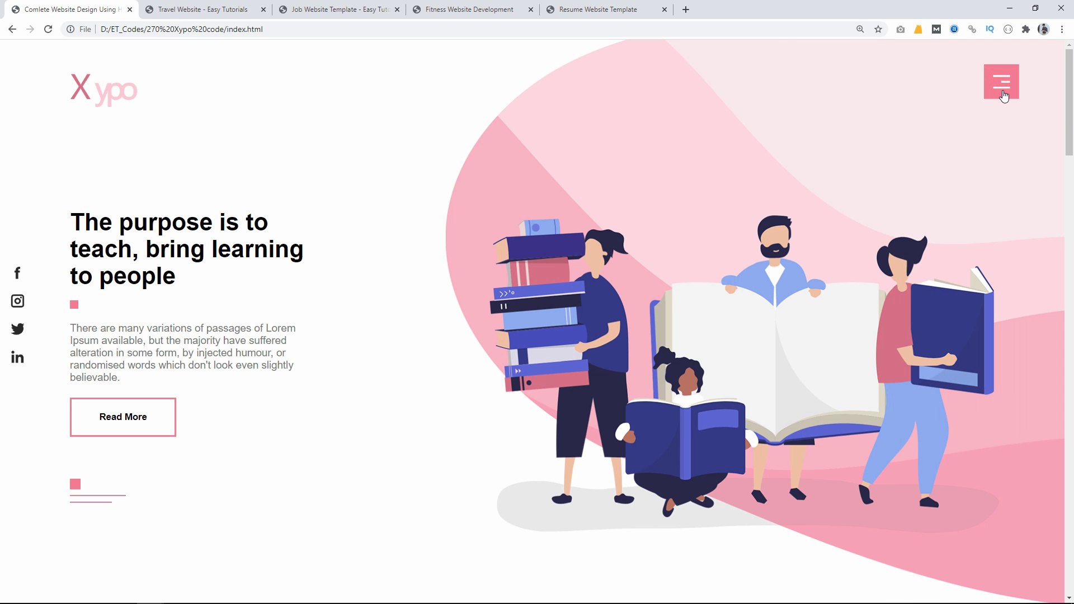
pyautogui.click(1004, 95)
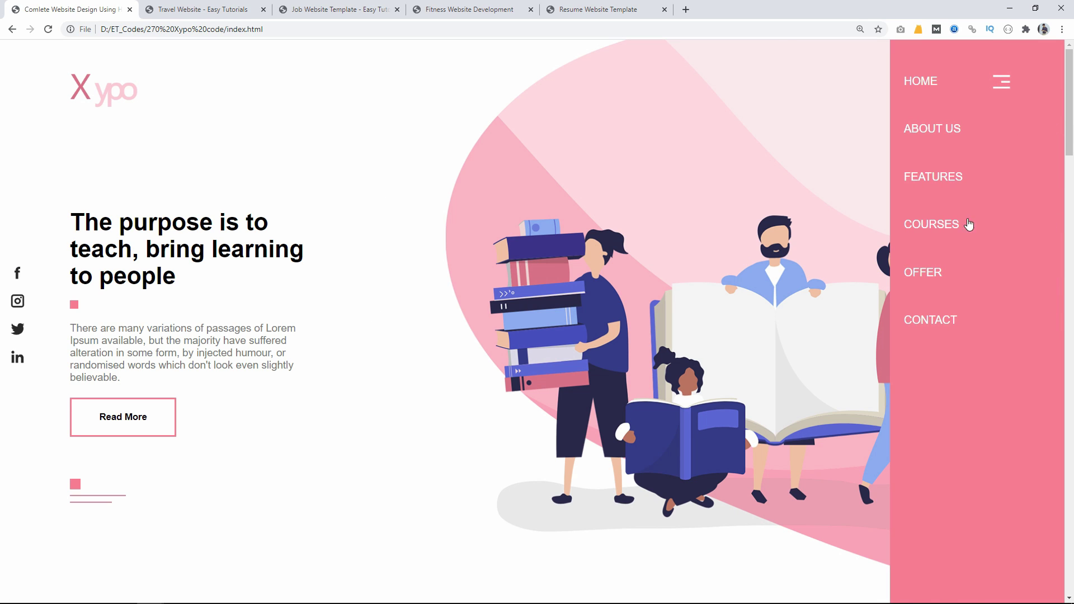
pyautogui.click(945, 178)
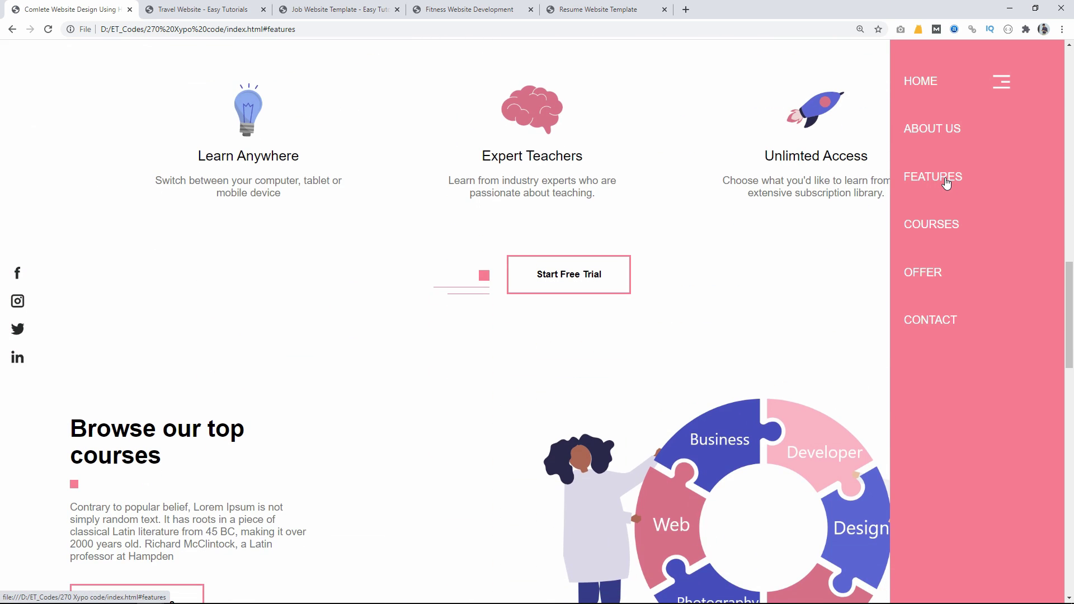
pyautogui.click(936, 320)
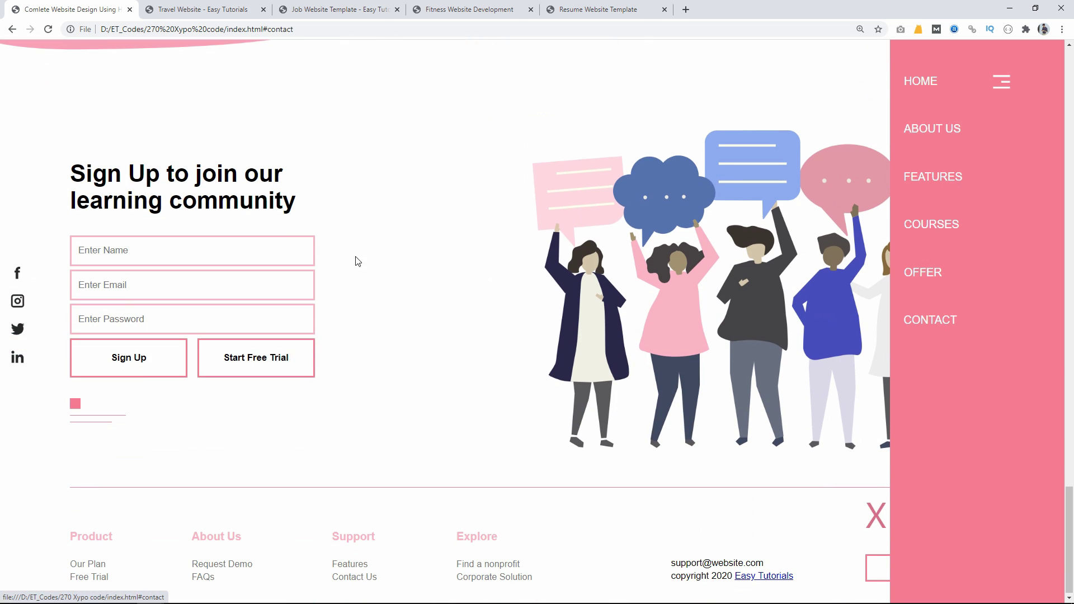
pyautogui.click(927, 86)
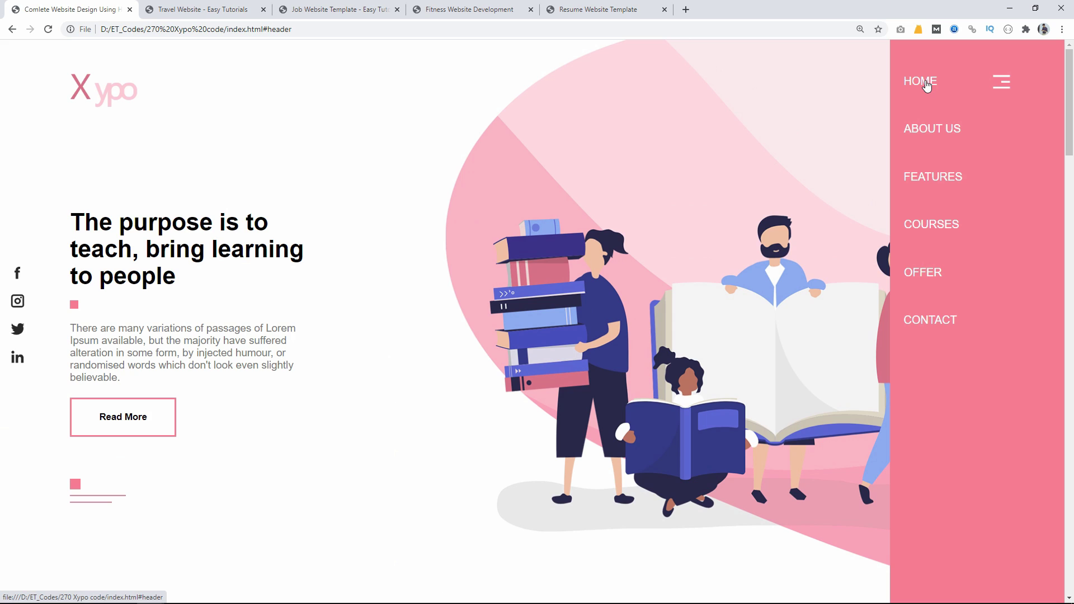
pyautogui.click(1003, 85)
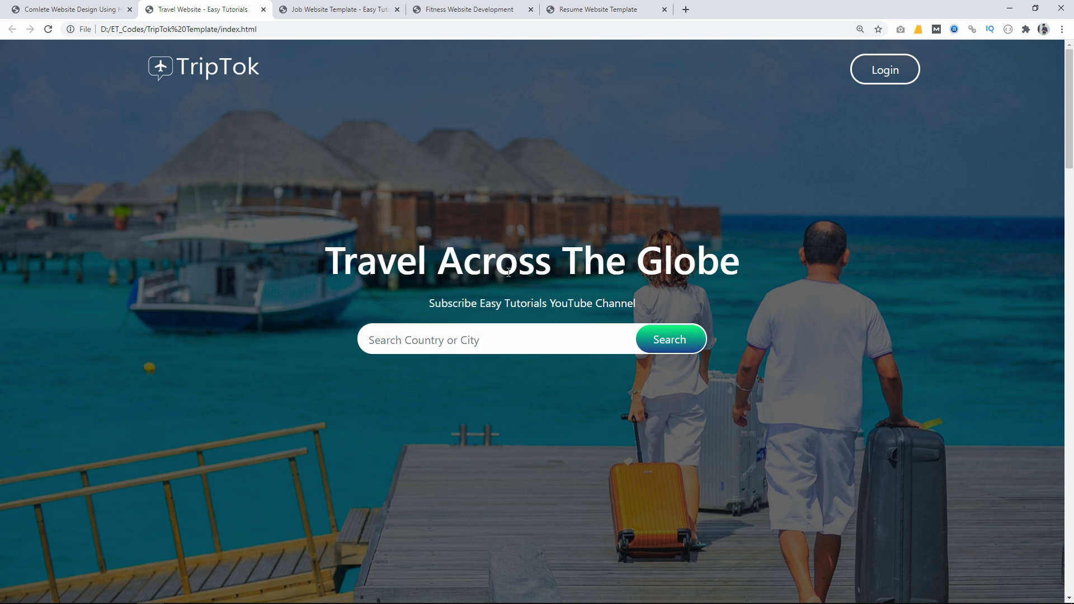
# - Highlight the TripTok 'Travel Across The Globe' heading, then clear the selection
pyautogui.moveTo(361, 264); pyautogui.dragTo(656, 289)
pyautogui.click(657, 290)
pyautogui.moveTo(1071, 152); pyautogui.dragTo(1072, 248)
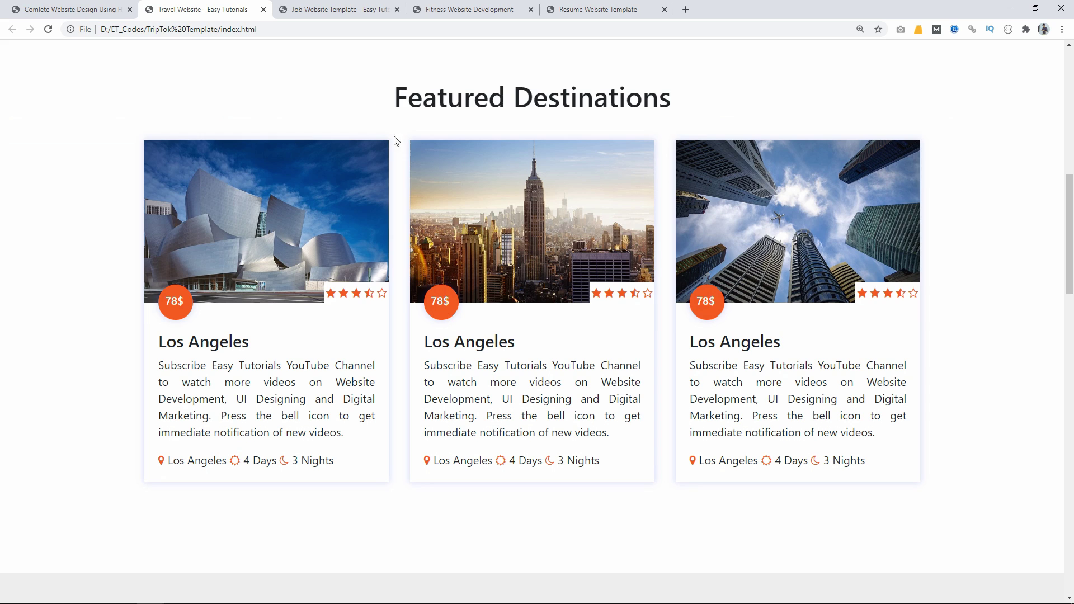
pyautogui.moveTo(394, 96); pyautogui.dragTo(438, 96)
pyautogui.moveTo(1071, 248); pyautogui.dragTo(1072, 554)
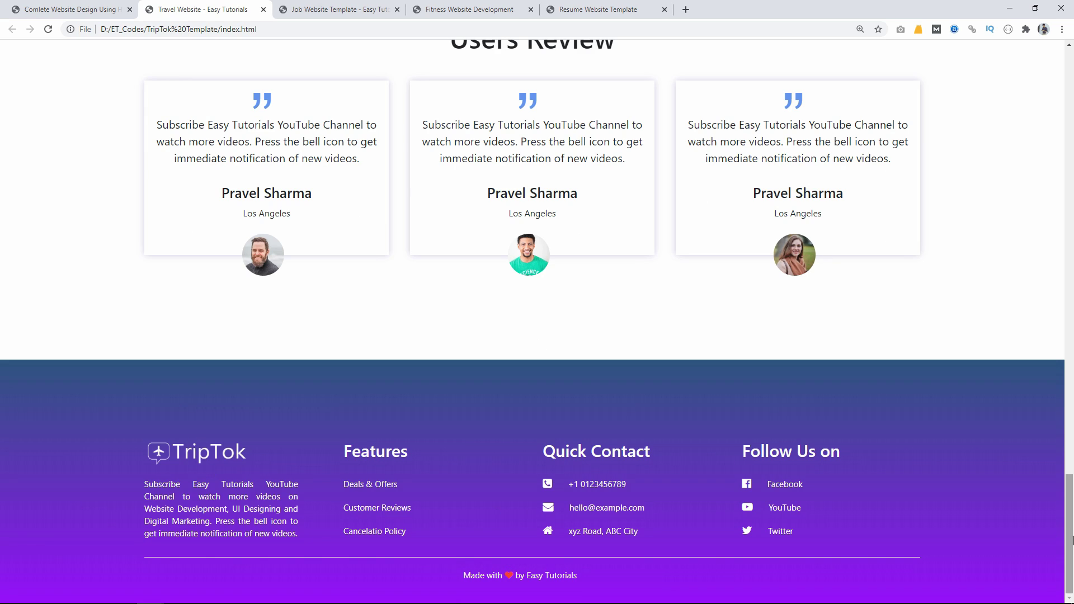
pyautogui.moveTo(1071, 536); pyautogui.dragTo(1071, 51)
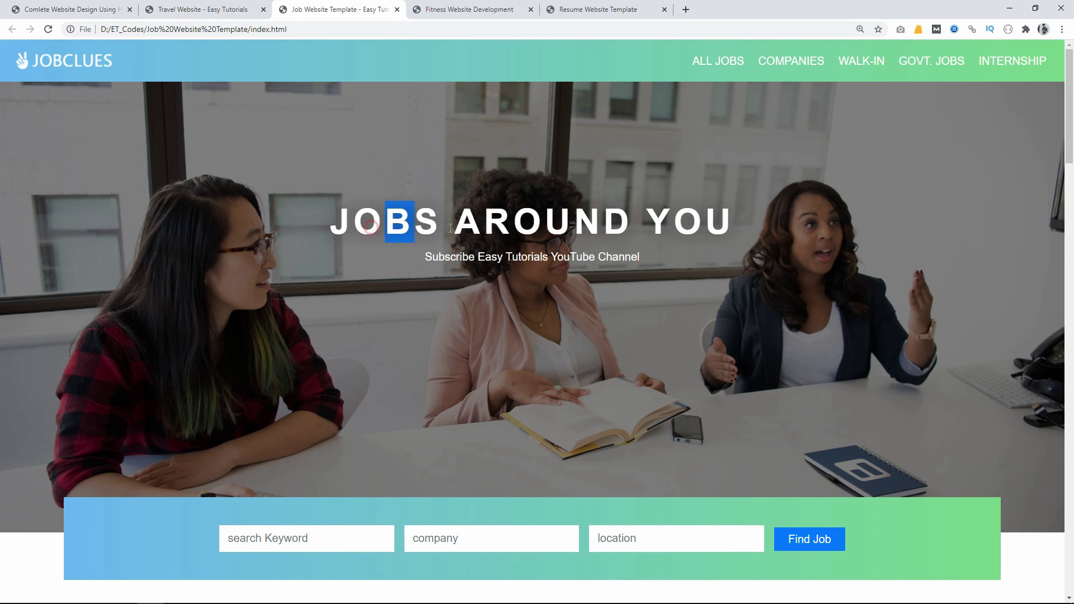
pyautogui.moveTo(336, 221); pyautogui.dragTo(631, 221)
pyautogui.click(631, 221)
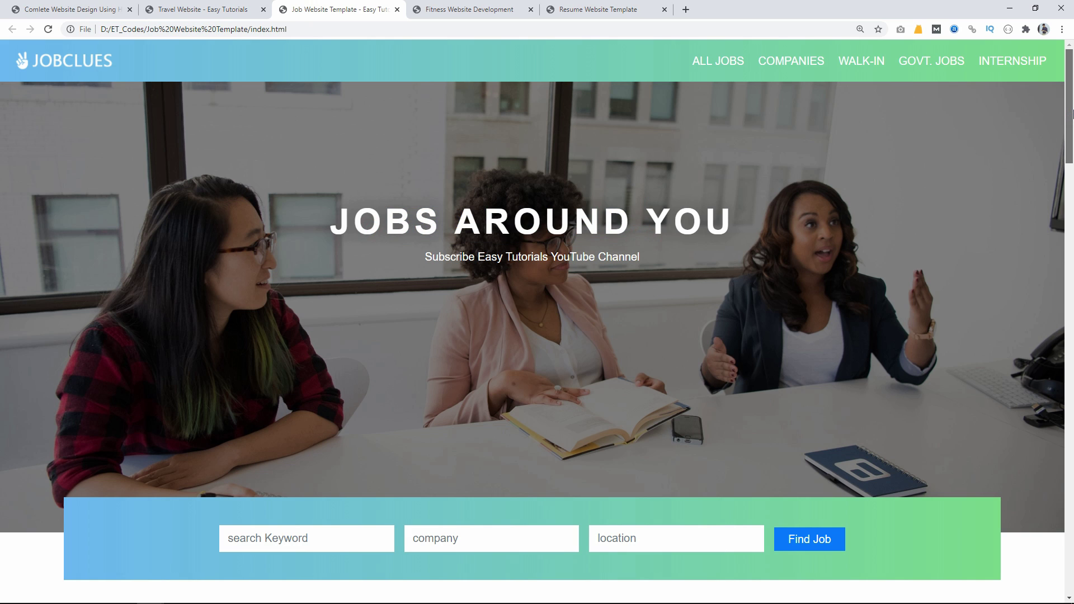
pyautogui.scroll(-3, 637, 276)
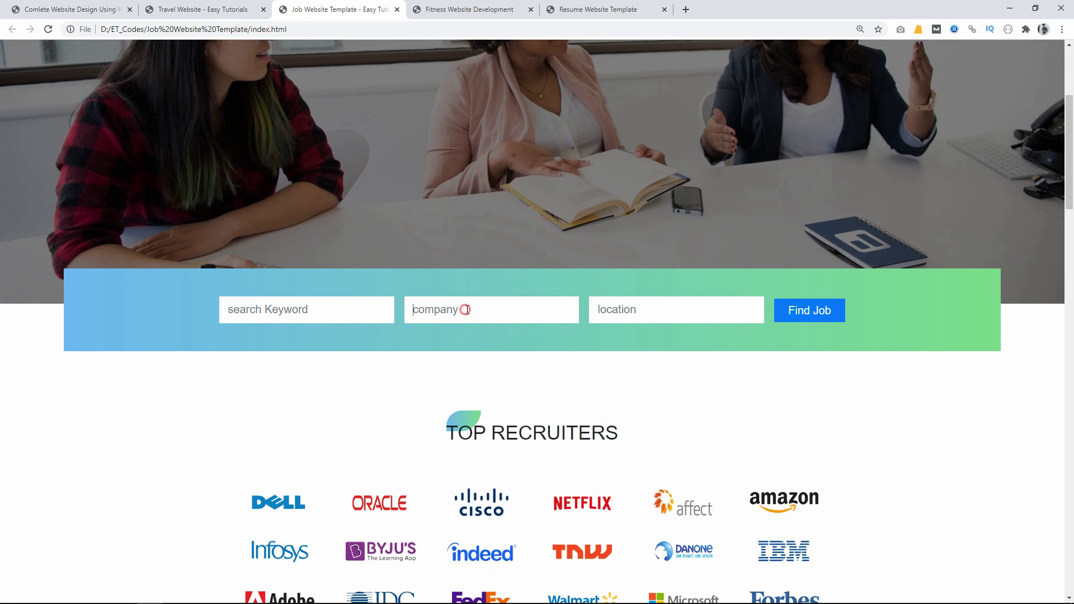
pyautogui.moveTo(1069, 167); pyautogui.dragTo(1071, 304)
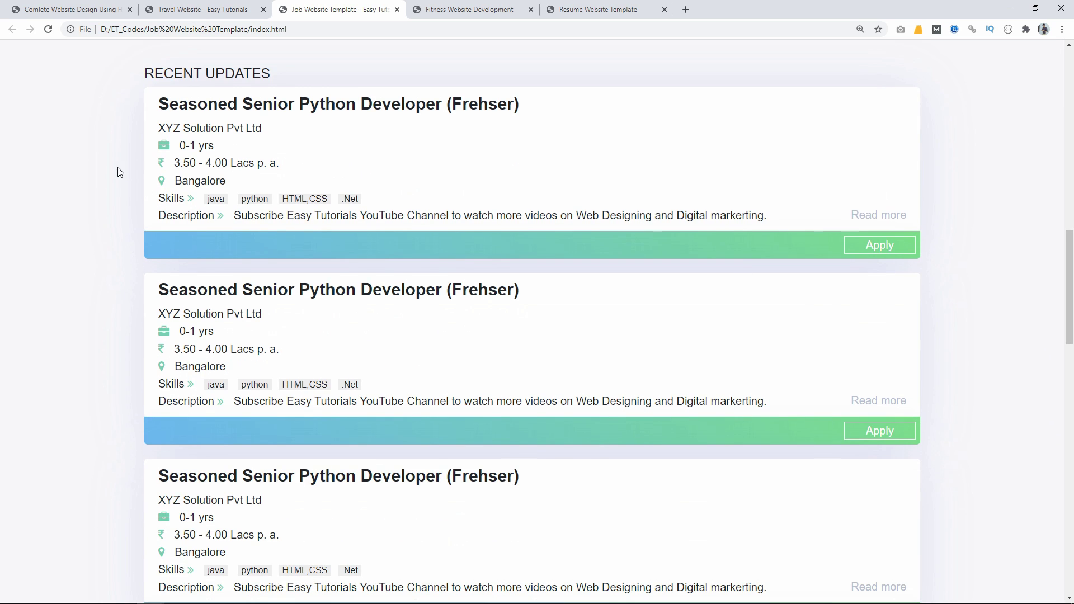
pyautogui.moveTo(144, 82); pyautogui.dragTo(289, 74)
pyautogui.click(289, 72)
pyautogui.scroll(-5, 239, 417)
pyautogui.scroll(-5, 240, 417)
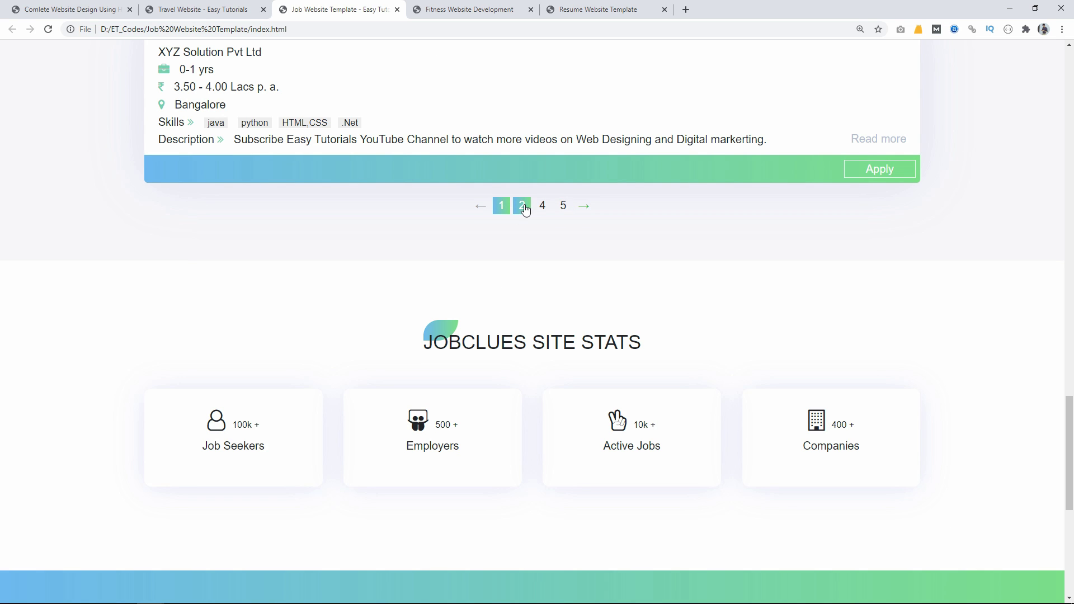
pyautogui.moveTo(431, 345); pyautogui.dragTo(598, 344)
pyautogui.click(597, 344)
pyautogui.scroll(-5, 668, 309)
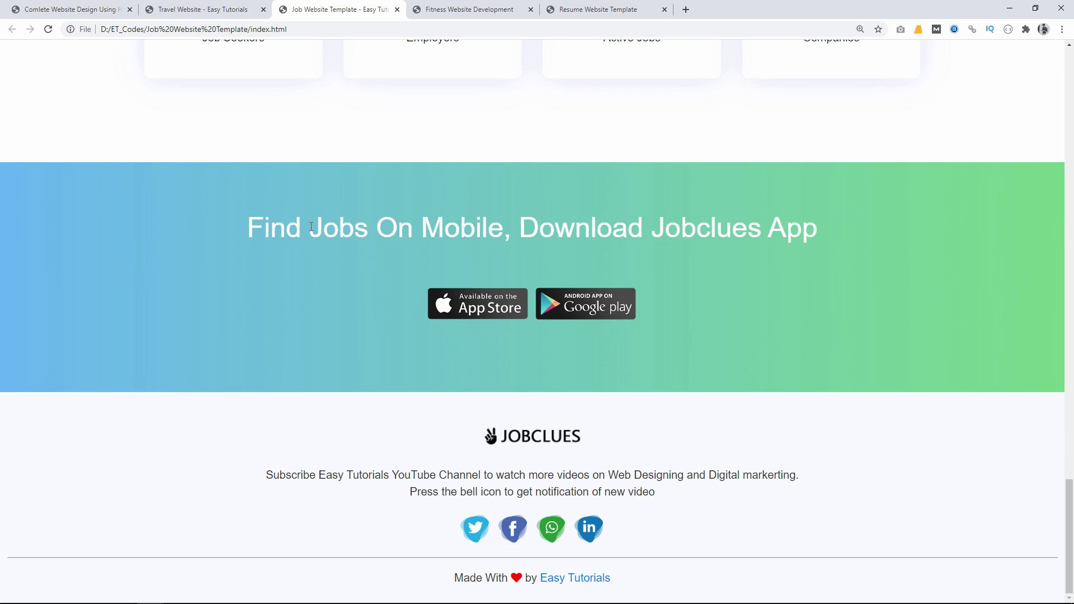
pyautogui.moveTo(311, 226); pyautogui.dragTo(596, 239)
pyautogui.click(452, 475)
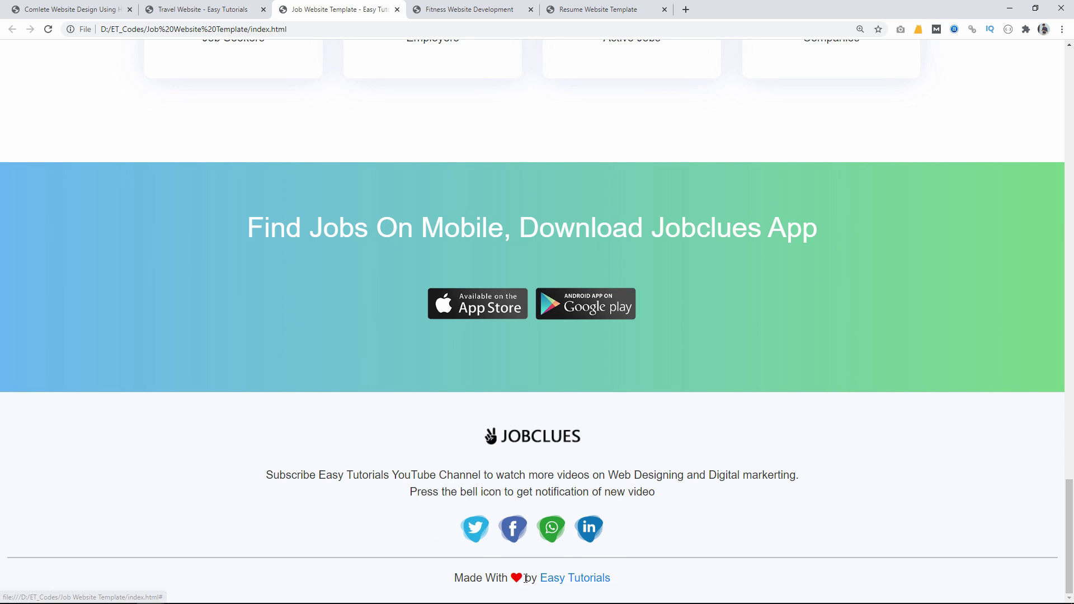
pyautogui.moveTo(1063, 543); pyautogui.dragTo(1070, 51)
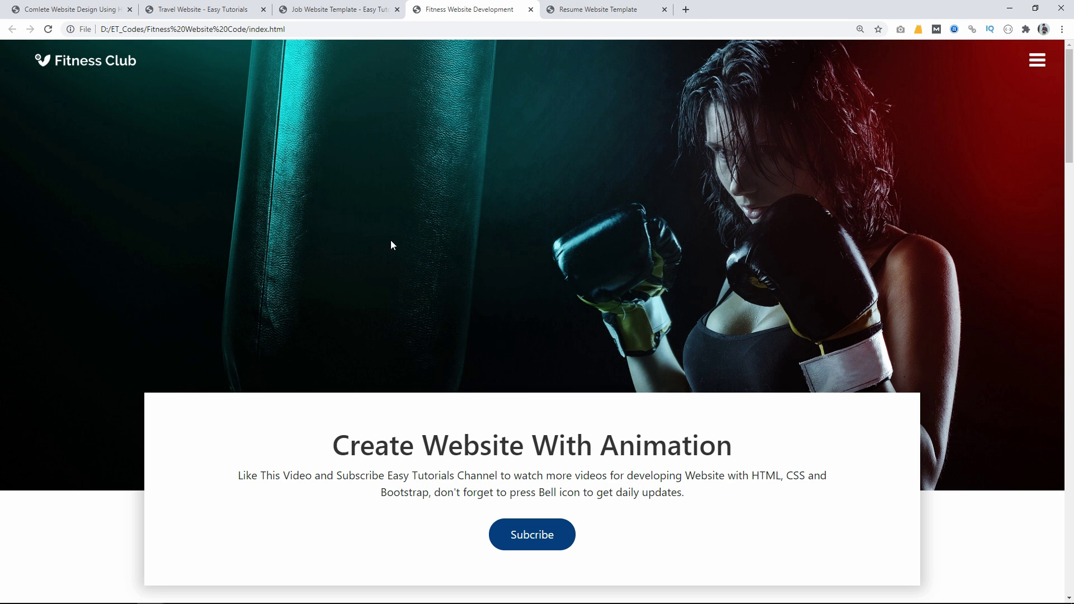
pyautogui.click(48, 31)
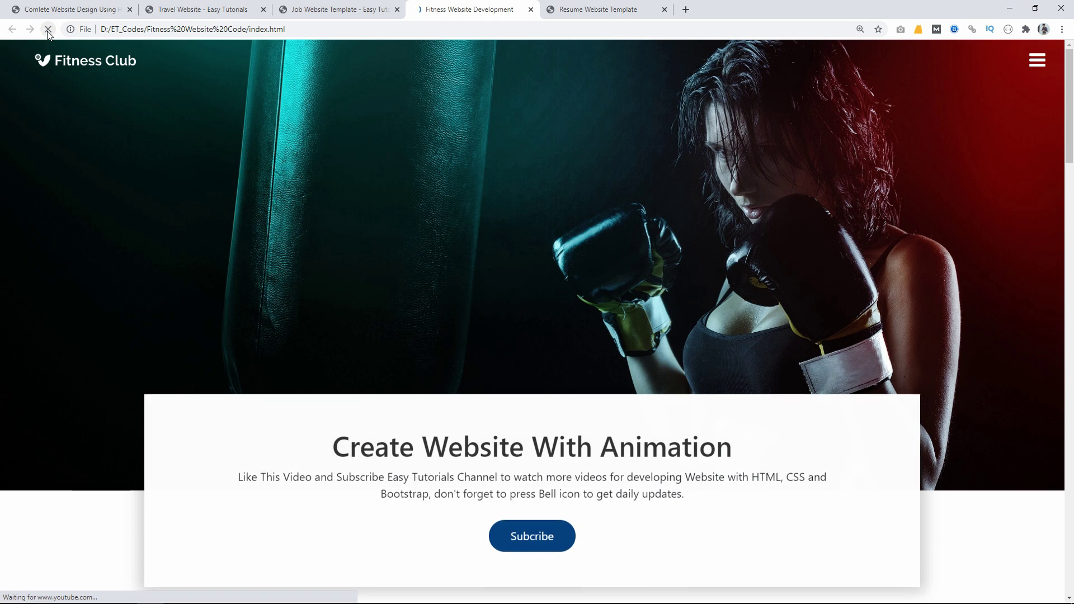
pyautogui.moveTo(1072, 121); pyautogui.dragTo(1072, 328)
pyautogui.scroll(-3, 1071, 327)
pyautogui.scroll(-1, 943, 344)
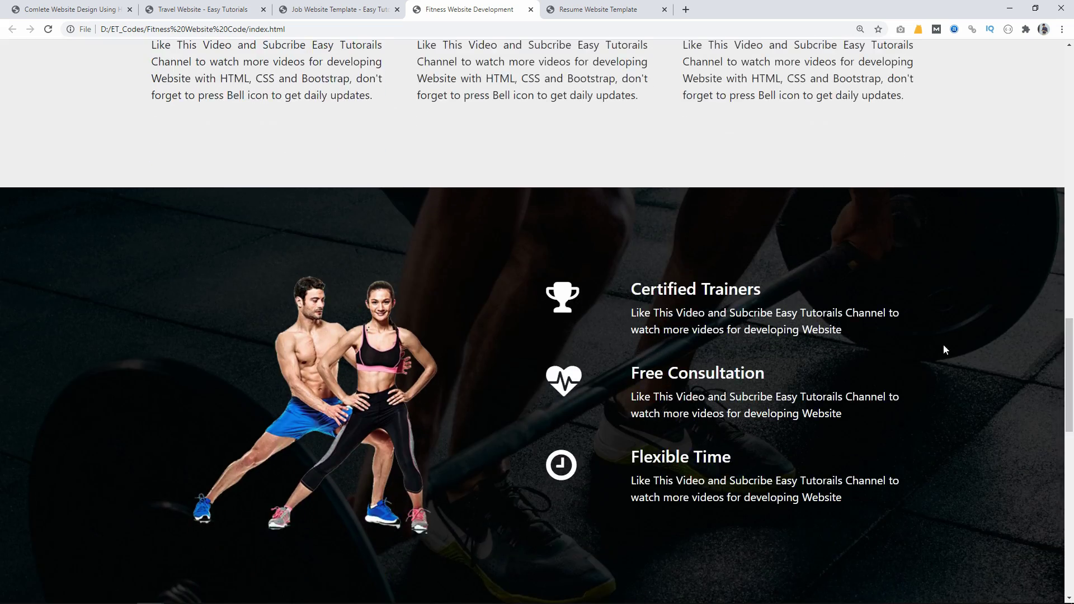
pyautogui.scroll(-4, 925, 327)
pyautogui.scroll(-3, 925, 328)
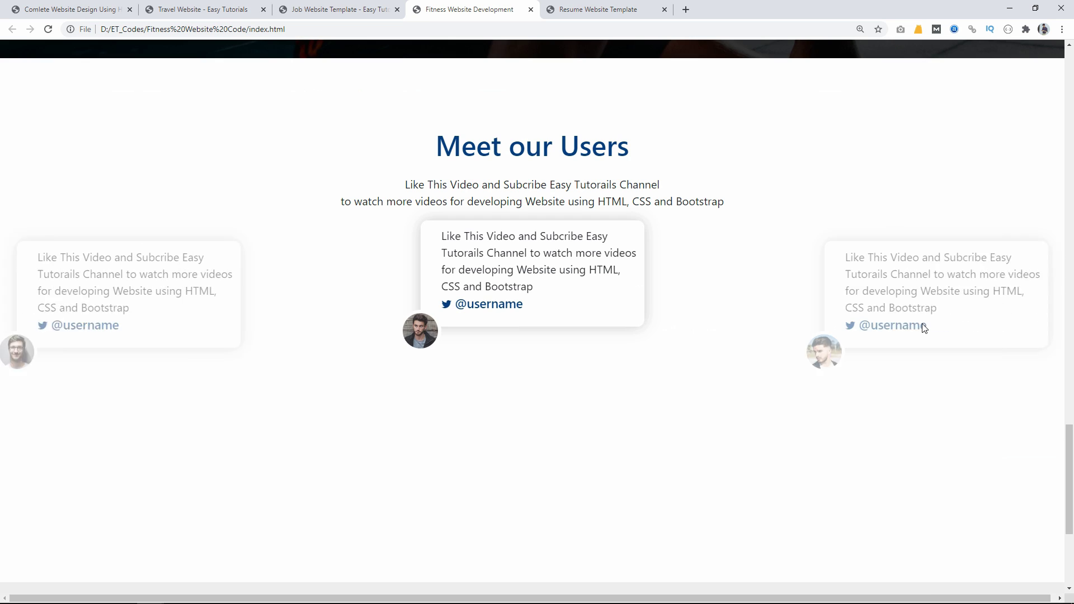
pyautogui.scroll(-3, 922, 325)
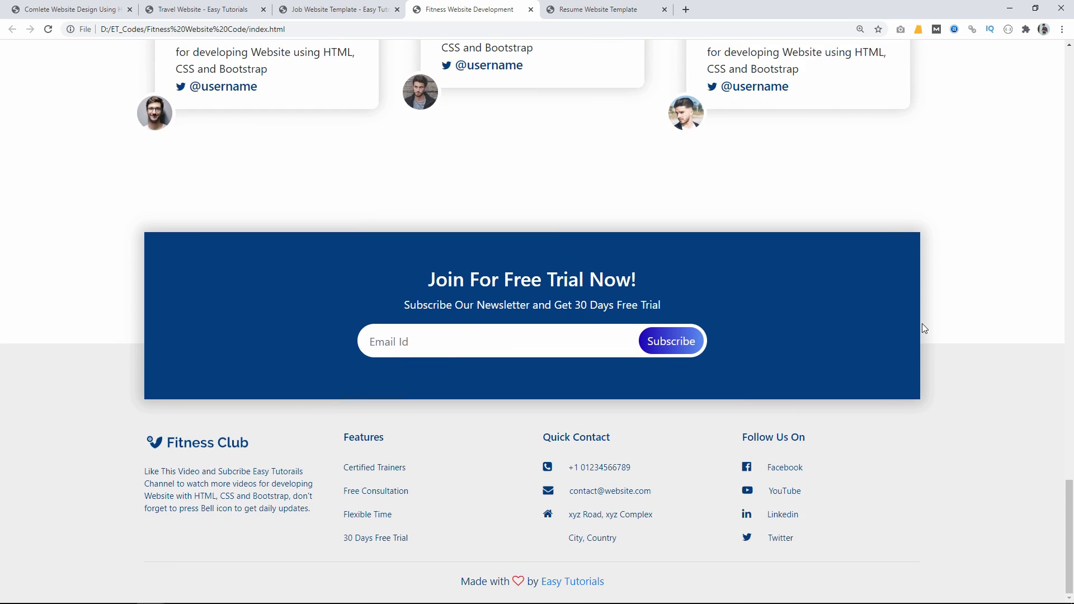
pyautogui.press('Home')
pyautogui.click(61, 71)
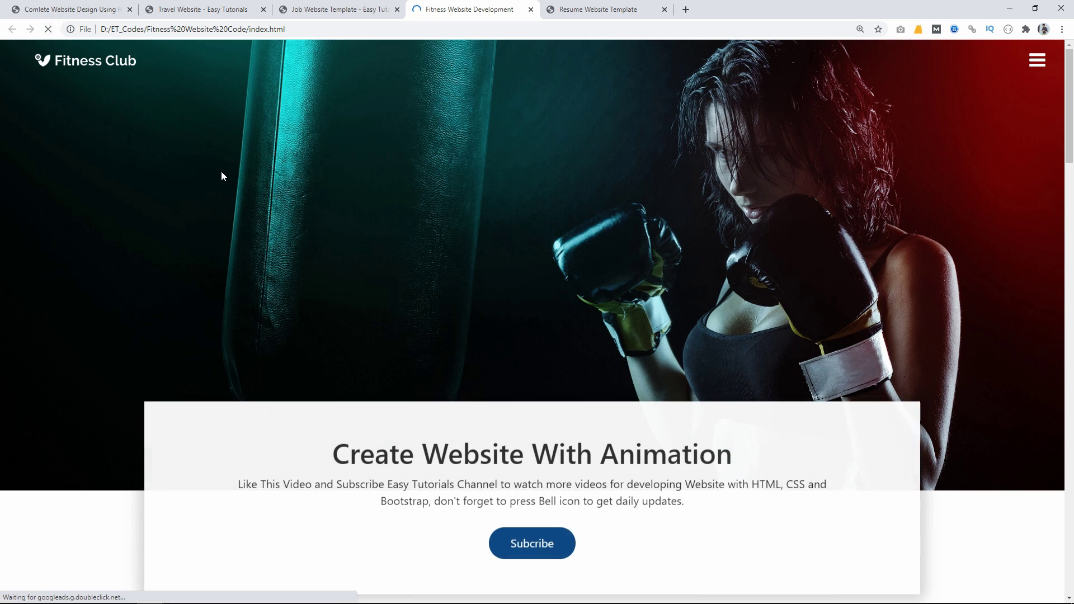
pyautogui.scroll(-5, 222, 177)
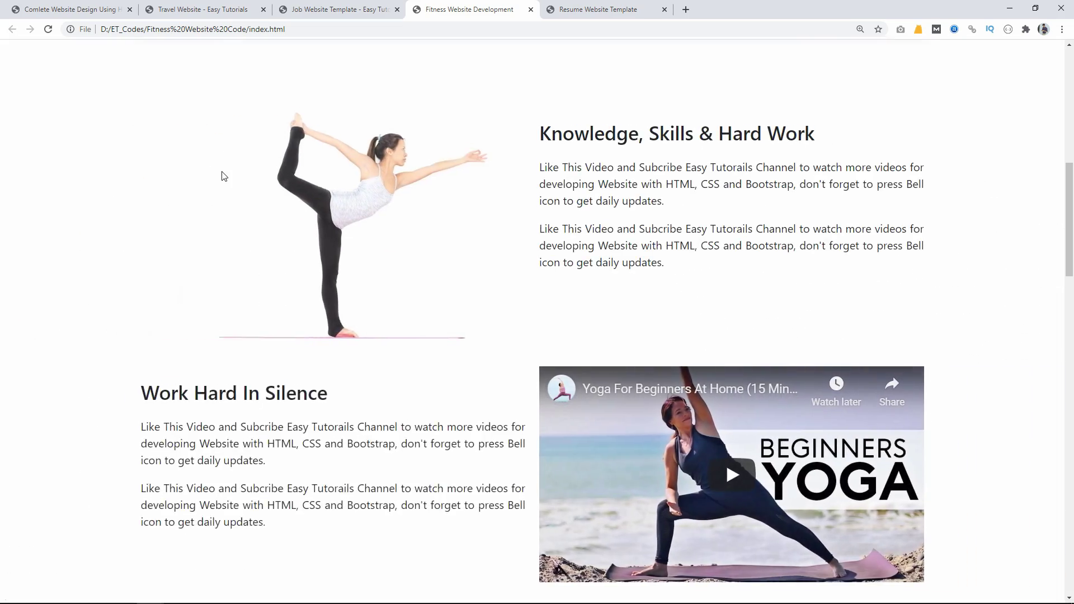
pyautogui.scroll(-5, 222, 176)
pyautogui.scroll(-2, 222, 176)
pyautogui.scroll(-5, 221, 176)
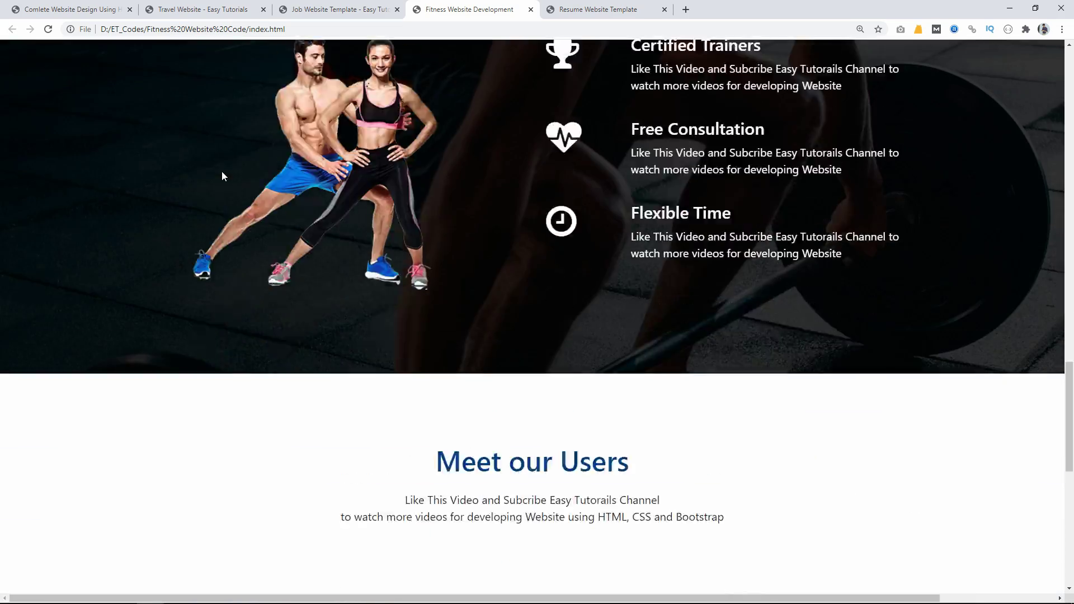
pyautogui.scroll(-2, 221, 176)
pyautogui.scroll(-3, 222, 176)
pyautogui.scroll(-3, 222, 176)
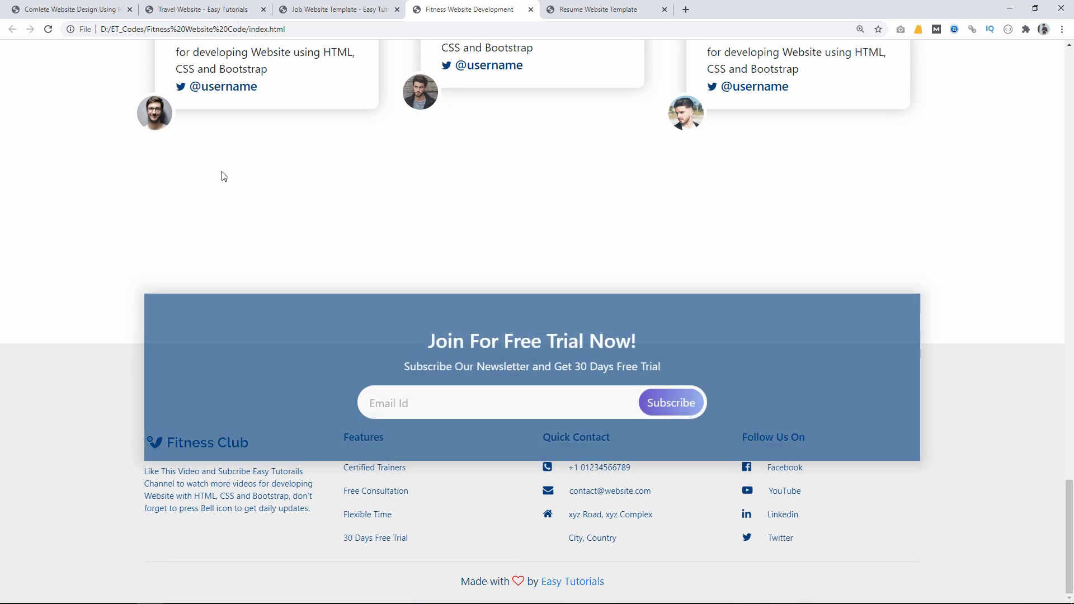
pyautogui.press('Home')
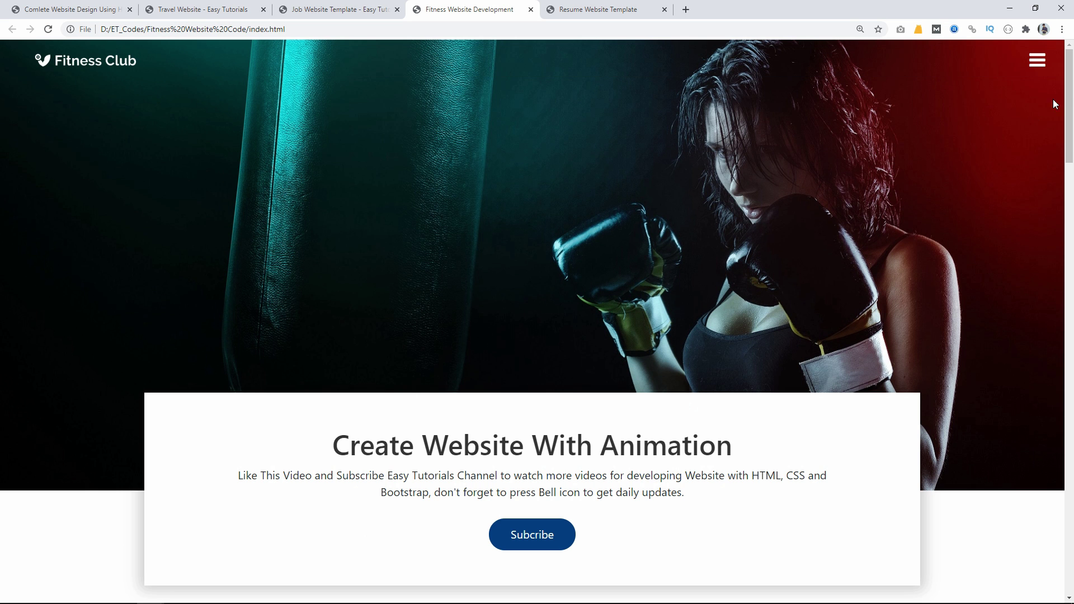
pyautogui.click(1041, 63)
pyautogui.click(1045, 67)
pyautogui.click(1041, 72)
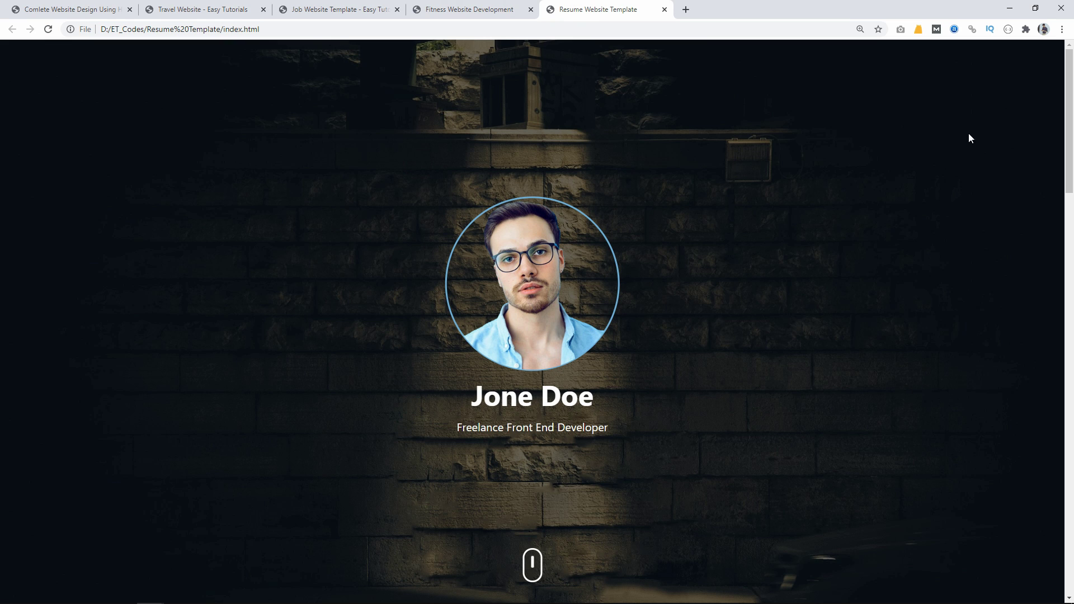
pyautogui.scroll(-2, 1071, 147)
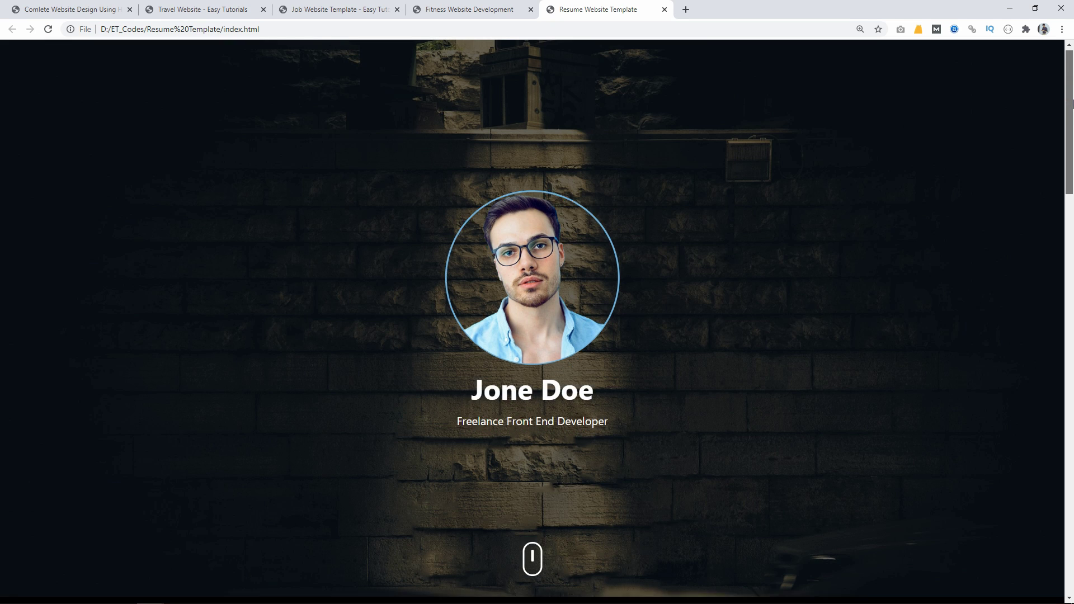
pyautogui.scroll(-2, 1071, 147)
pyautogui.scroll(-2, 1071, 147)
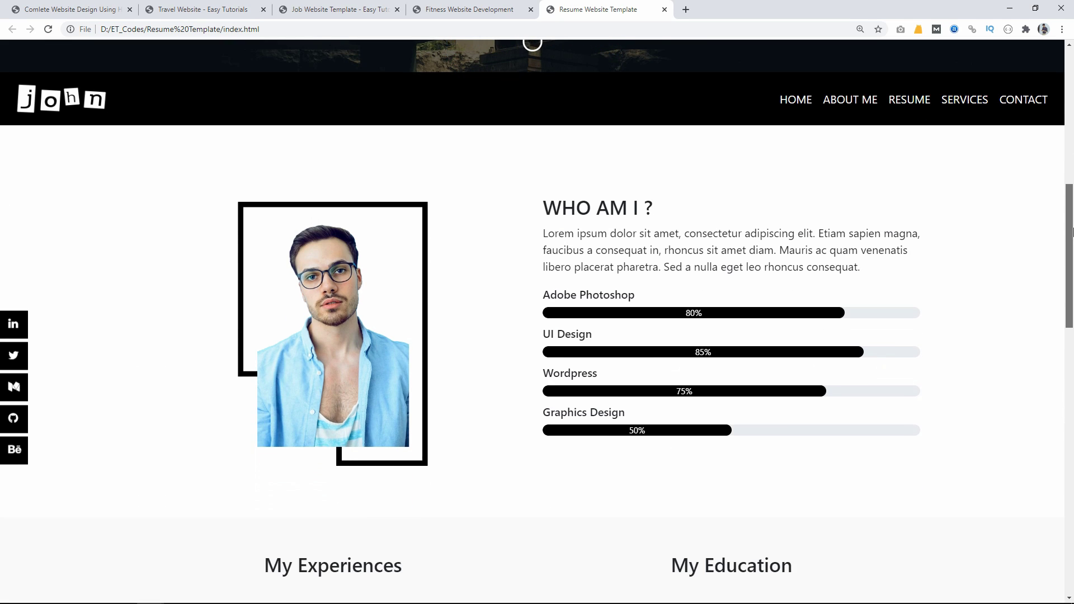
pyautogui.scroll(5, 1072, 92)
pyautogui.scroll(-6, 1071, 151)
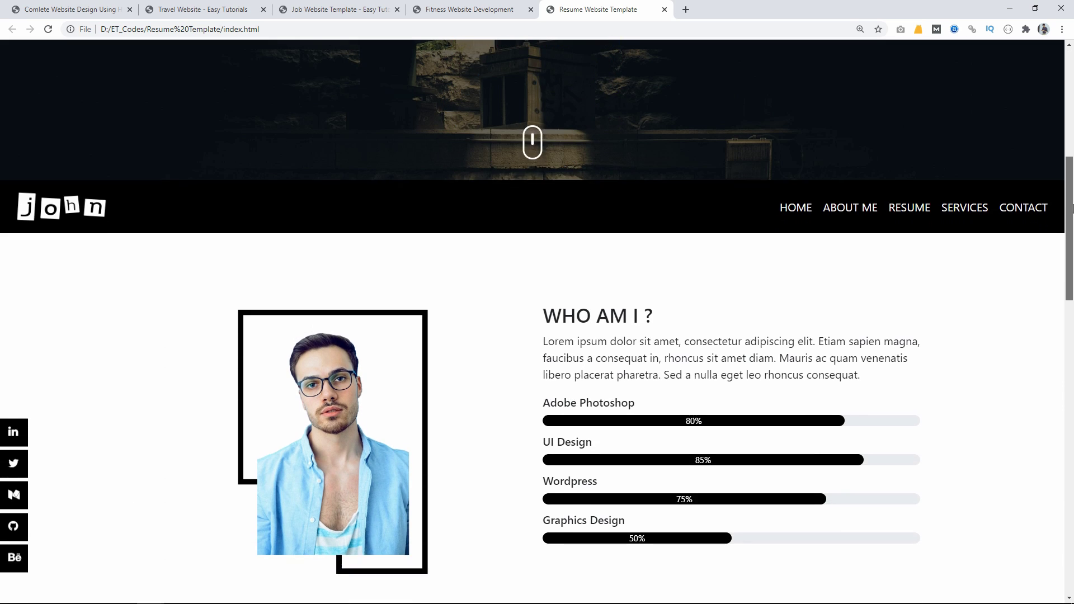
pyautogui.scroll(-1, 1071, 227)
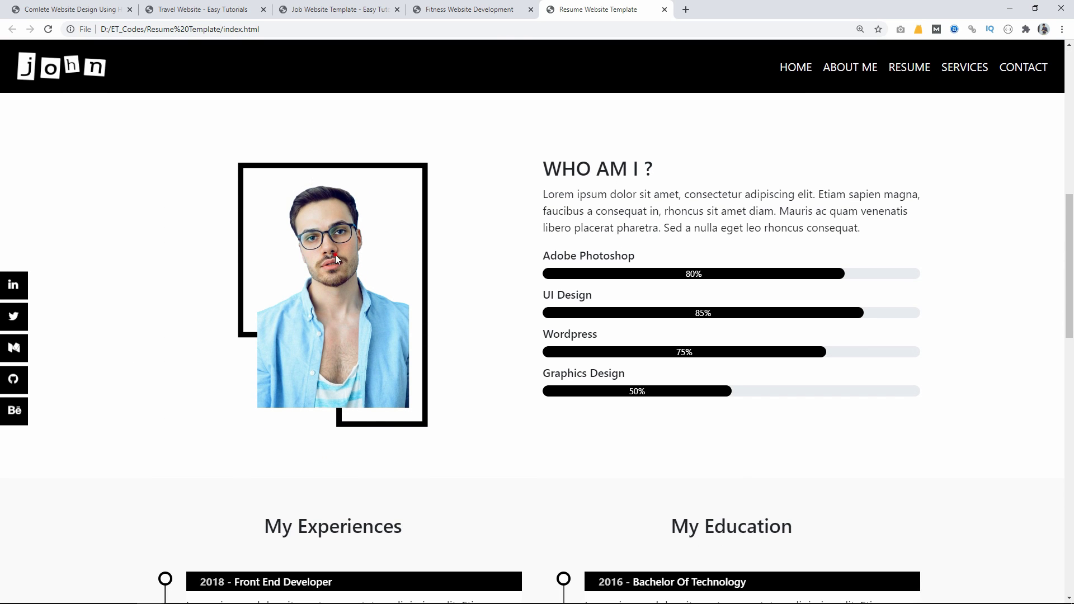
pyautogui.moveTo(336, 251); pyautogui.dragTo(261, 280)
# - Highlight and deselect Resume page text in the intro, Experiences and Contact Me sections
pyautogui.moveTo(554, 205); pyautogui.dragTo(764, 242)
pyautogui.click(764, 240)
pyautogui.scroll(-4, 677, 375)
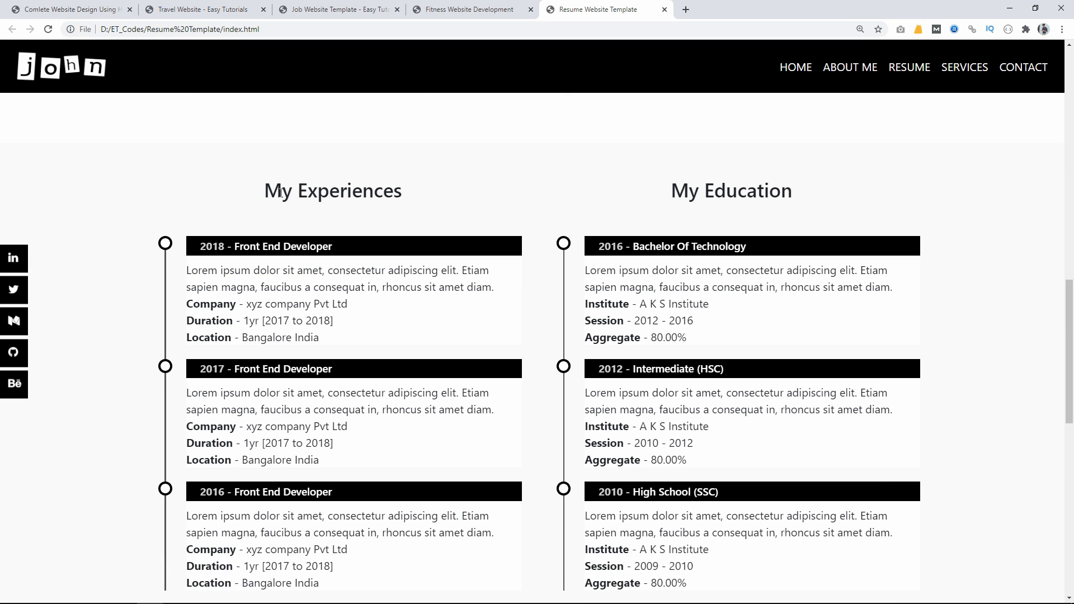
pyautogui.moveTo(282, 192); pyautogui.dragTo(428, 197)
pyautogui.click(429, 198)
pyautogui.moveTo(724, 192); pyautogui.dragTo(833, 195)
pyautogui.click(834, 194)
pyautogui.scroll(-5, 534, 227)
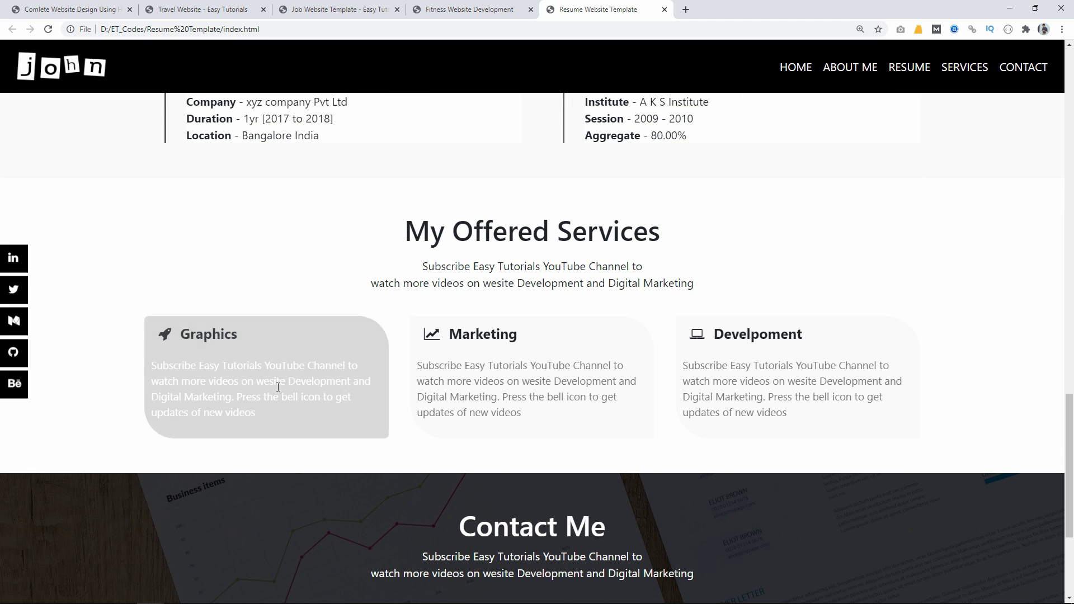
pyautogui.scroll(-3, 277, 385)
pyautogui.moveTo(431, 308); pyautogui.dragTo(651, 369)
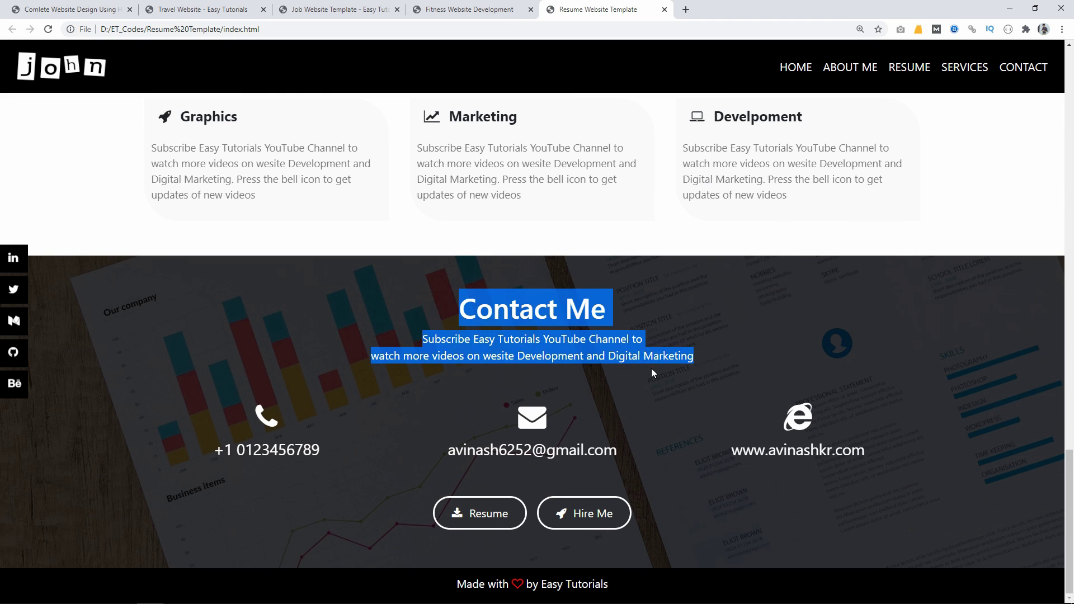
pyautogui.click(604, 284)
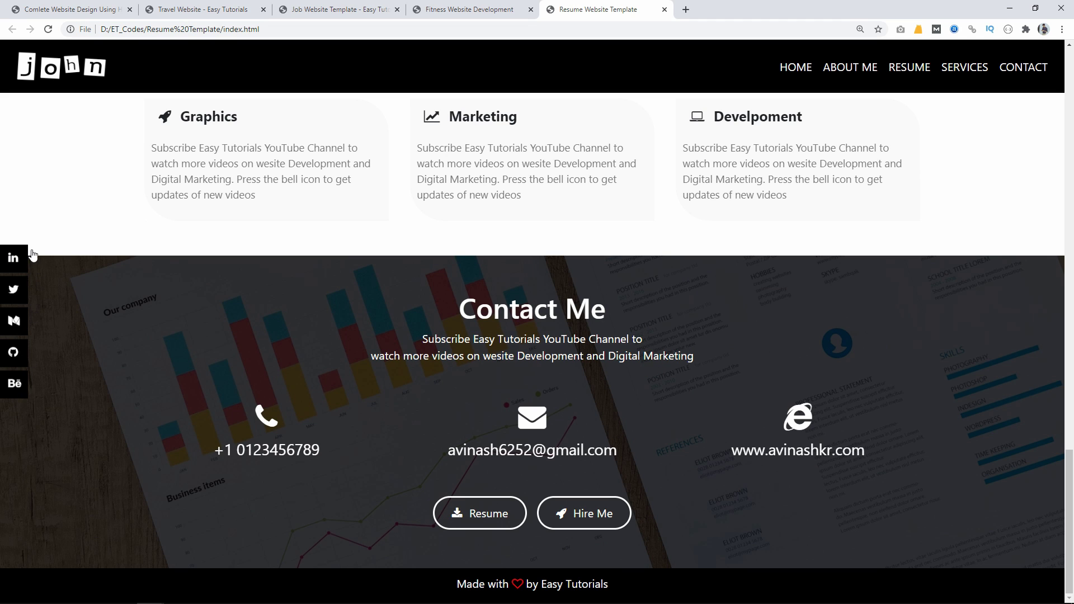
pyautogui.scroll(5, 117, 423)
pyautogui.scroll(6, 118, 426)
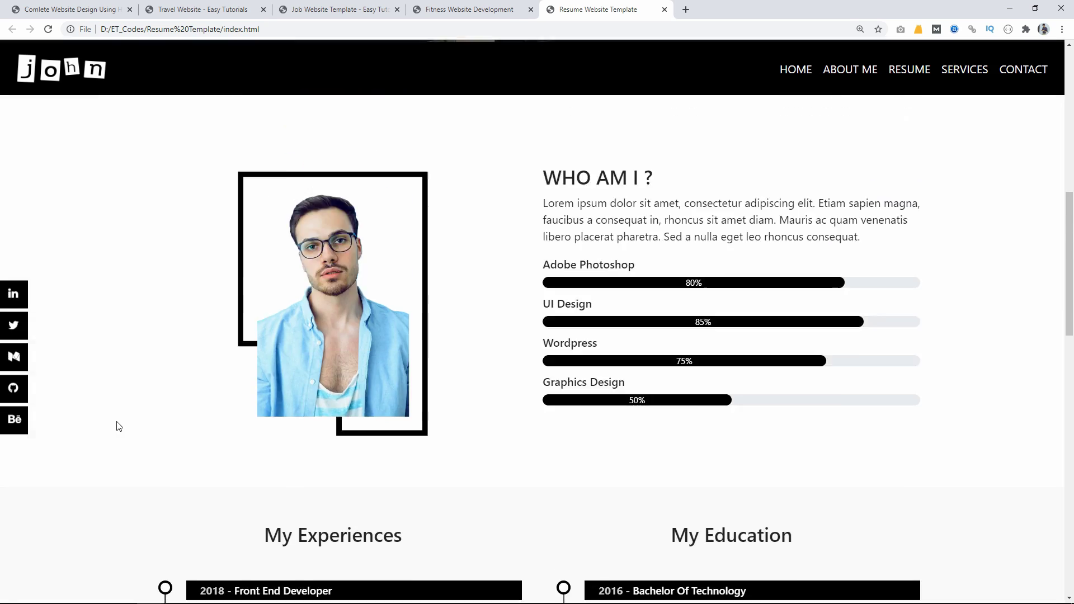
pyautogui.scroll(7, 118, 427)
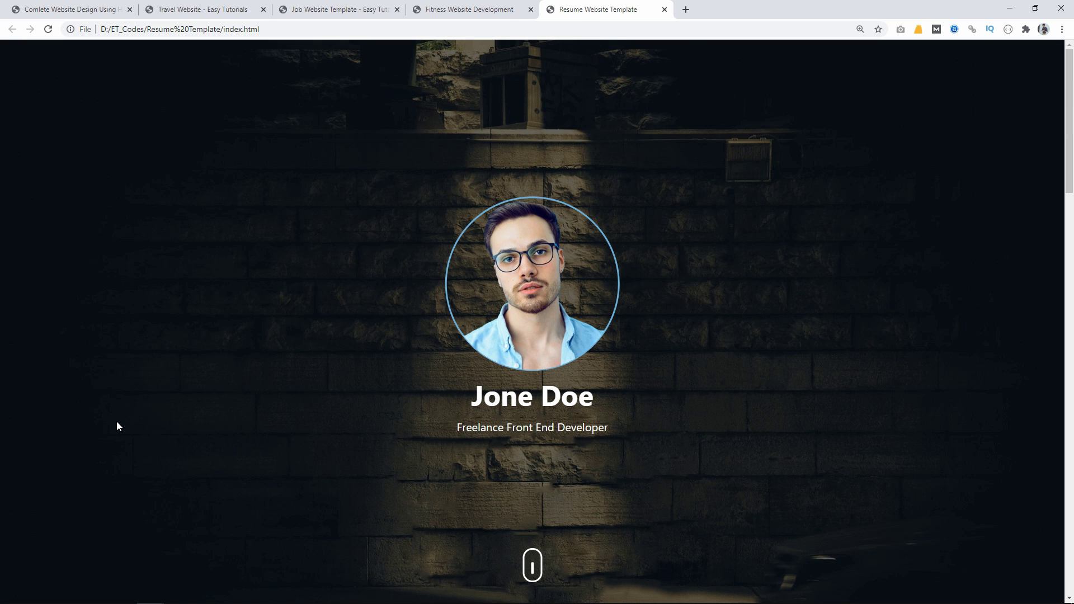
# - Cycle through the Fitness, Job Website and Travel Website tabs back to the first tab
pyautogui.click(470, 9)
pyautogui.click(323, 12)
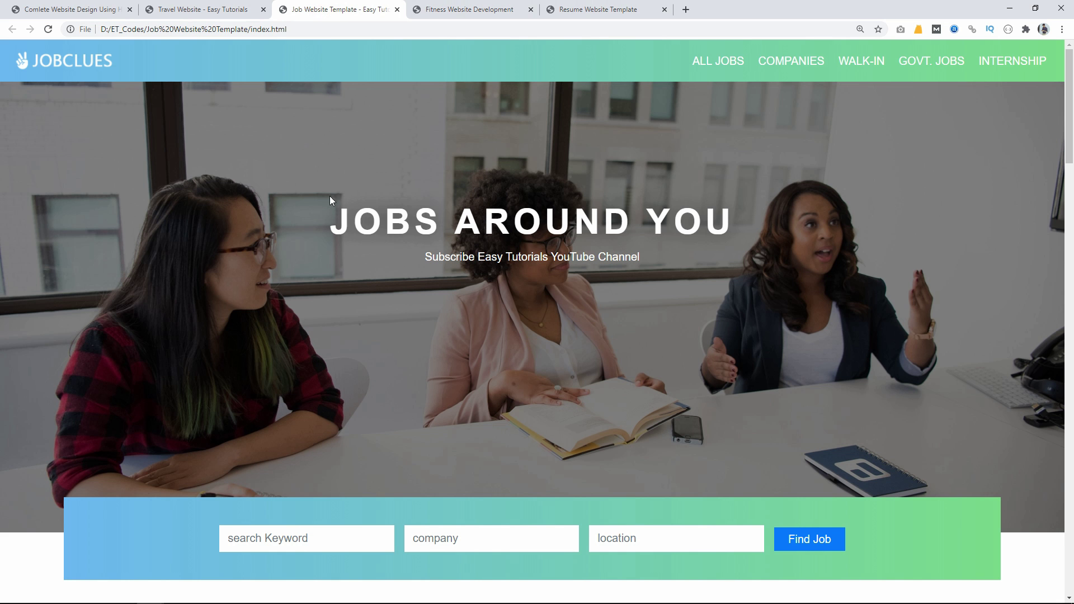
pyautogui.click(202, 10)
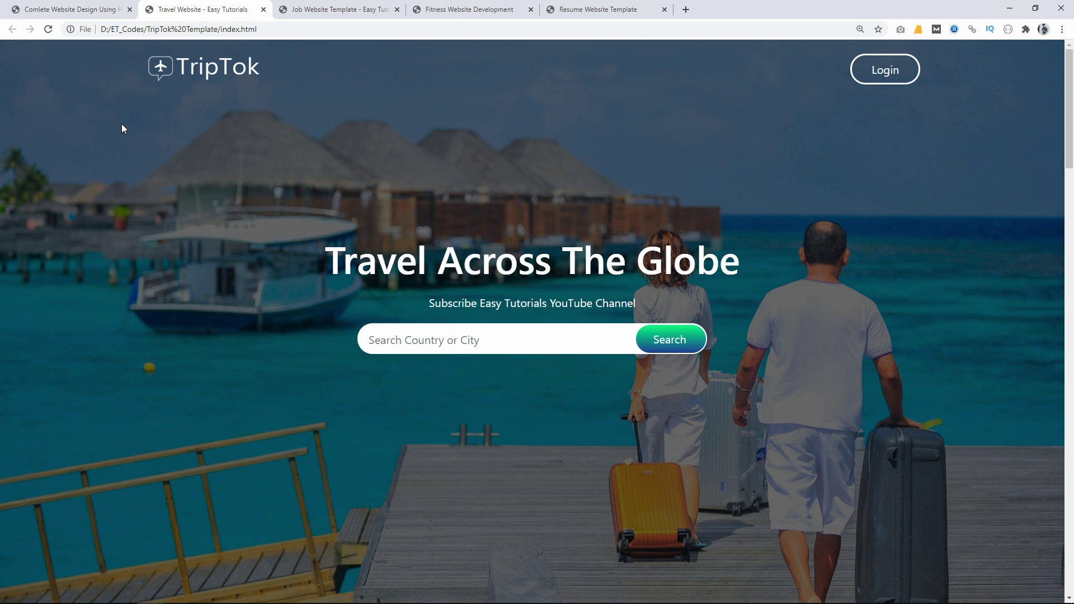
pyautogui.click(72, 9)
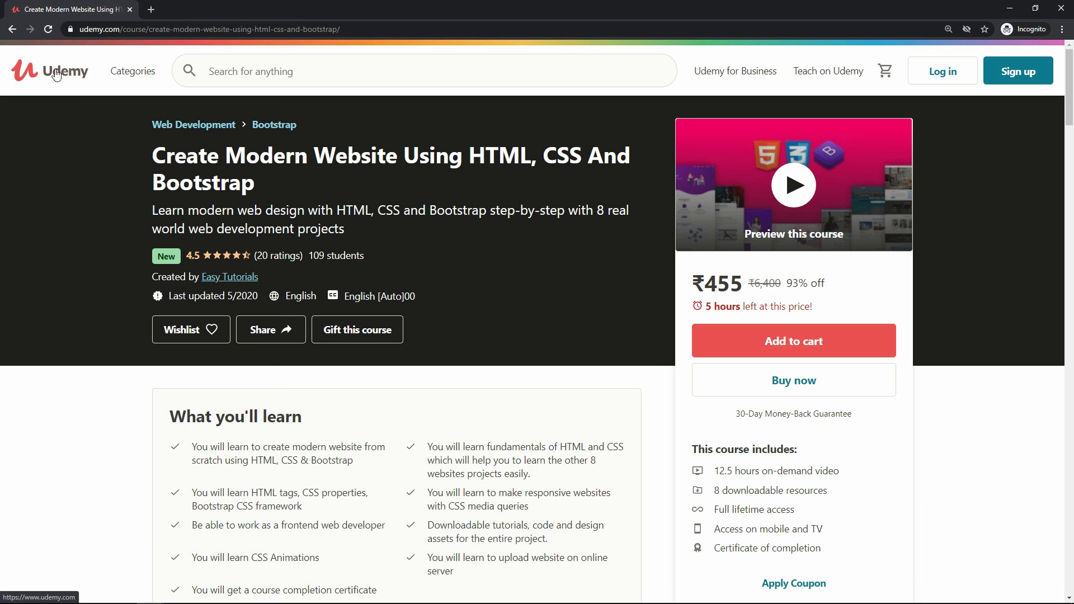
pyautogui.scroll(-3, 165, 300)
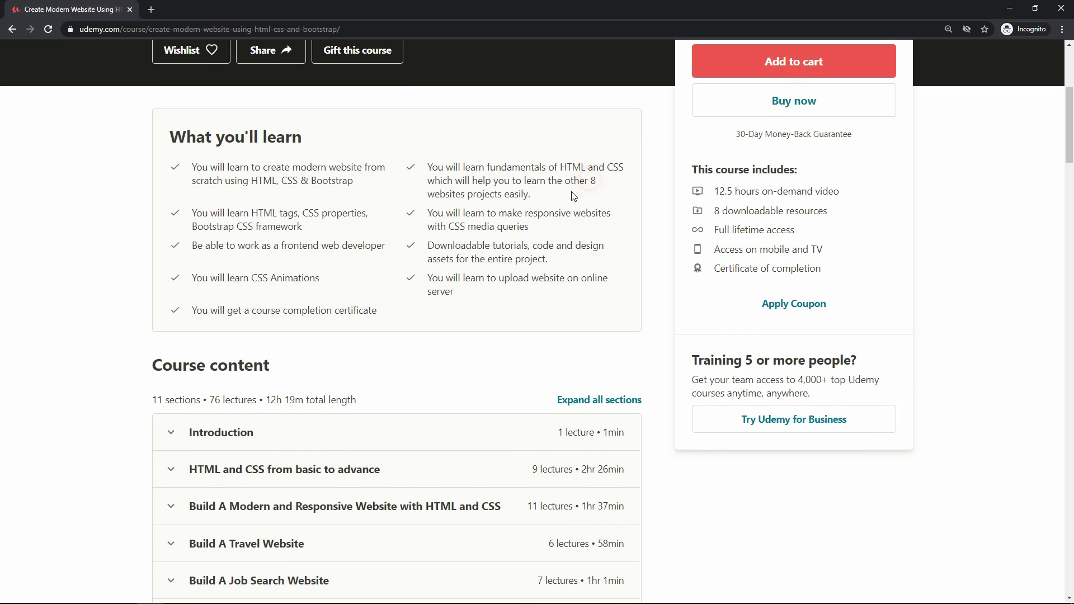
pyautogui.moveTo(591, 180); pyautogui.dragTo(550, 202)
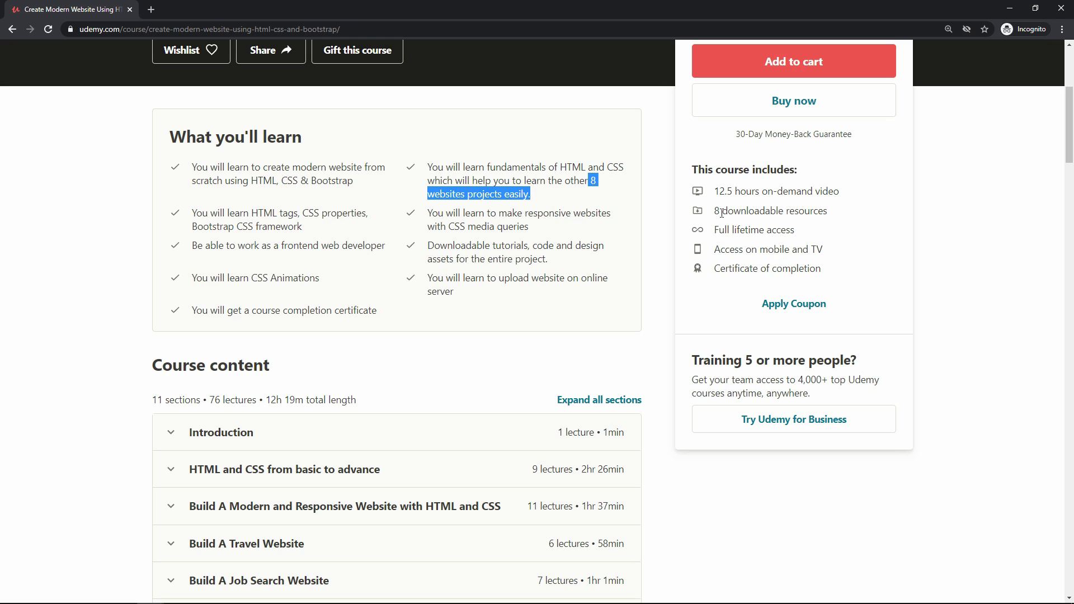
pyautogui.moveTo(715, 211)
pyautogui.mouseDown()
pyautogui.moveTo(836, 218)
pyautogui.moveTo(714, 211)
pyautogui.mouseUp()
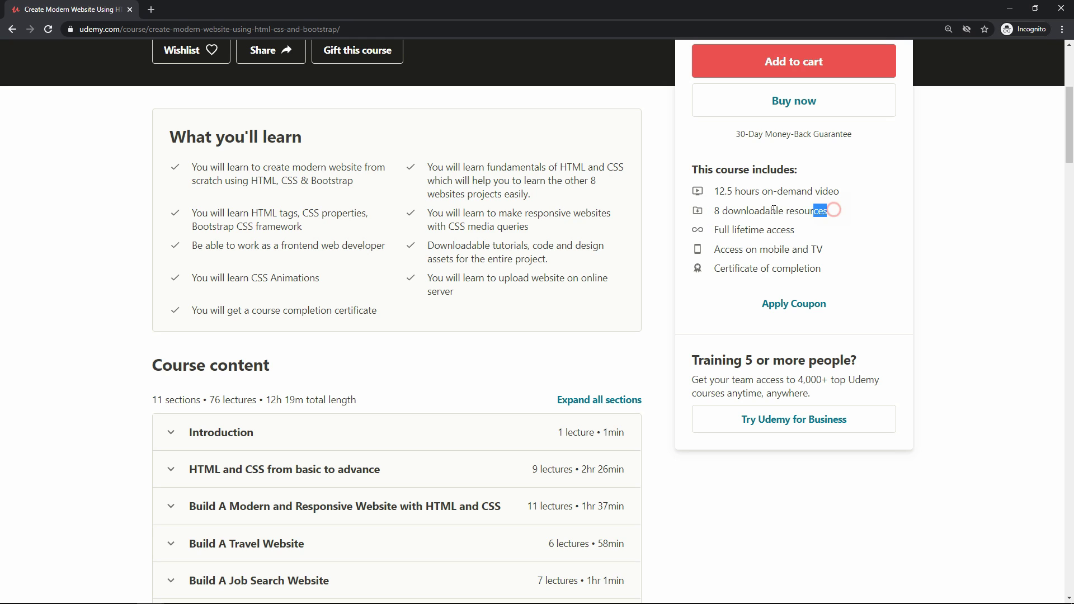
pyautogui.moveTo(359, 401)
pyautogui.mouseDown()
pyautogui.moveTo(149, 405)
pyautogui.moveTo(201, 401)
pyautogui.mouseUp()
pyautogui.click(143, 410)
pyautogui.scroll(4, 144, 294)
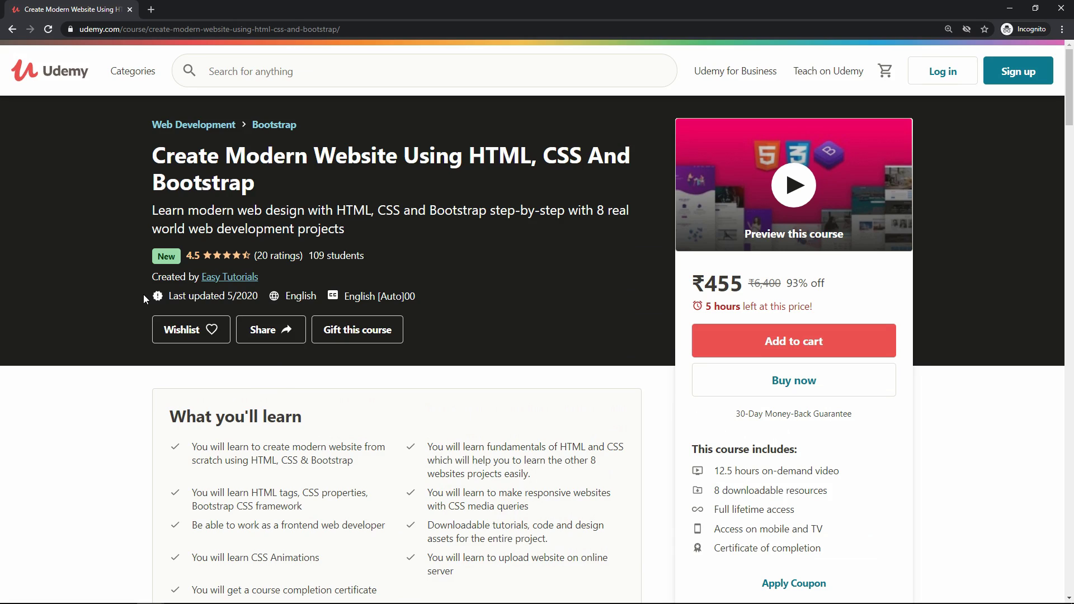